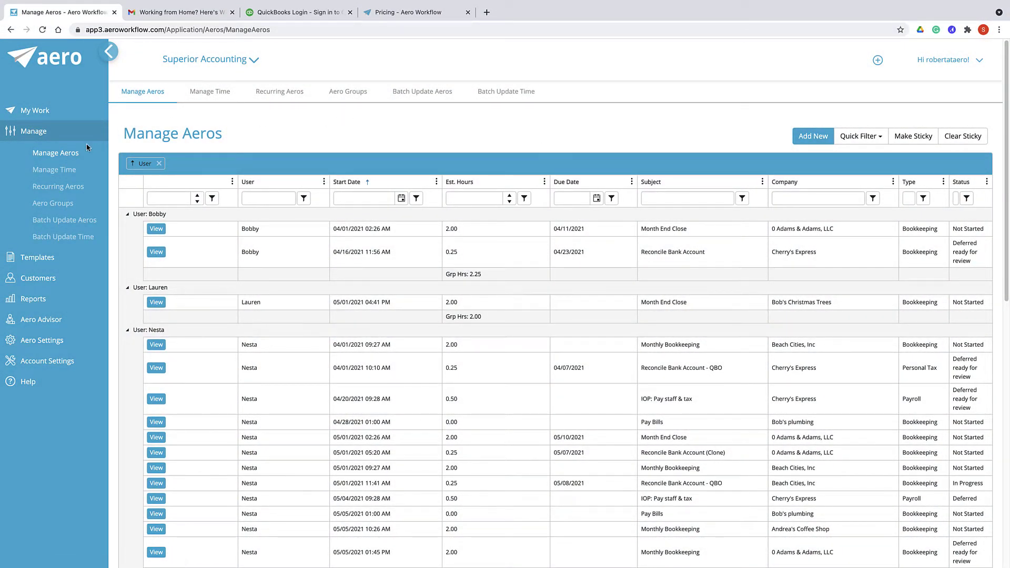
Step: Start a new Aero from the task list and bring up the Checklist Templates list
{"action": "left_click", "coordinate": [813, 136]}
{"action": "left_click", "coordinate": [877, 61]}
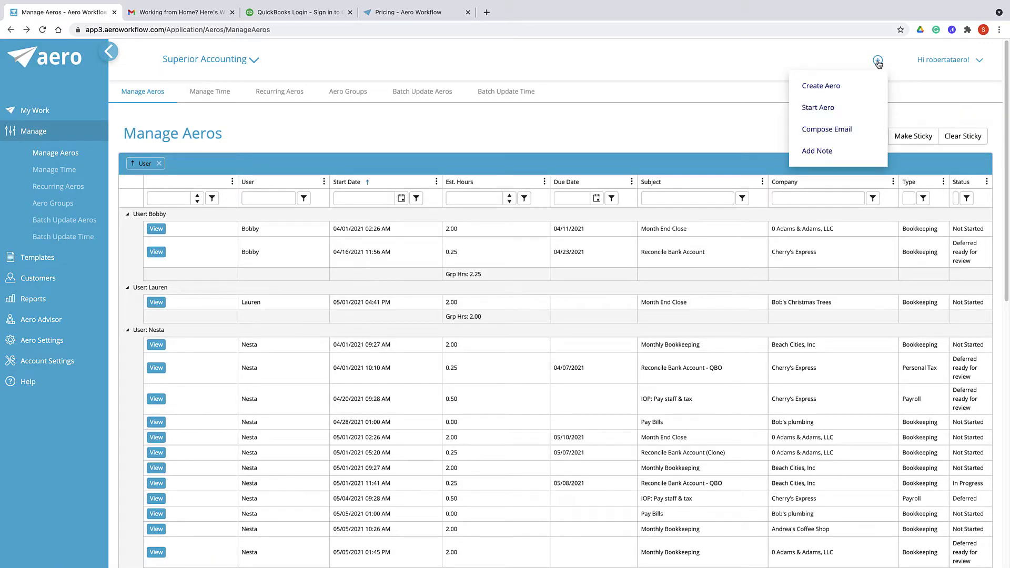
{"action": "left_click", "coordinate": [823, 87]}
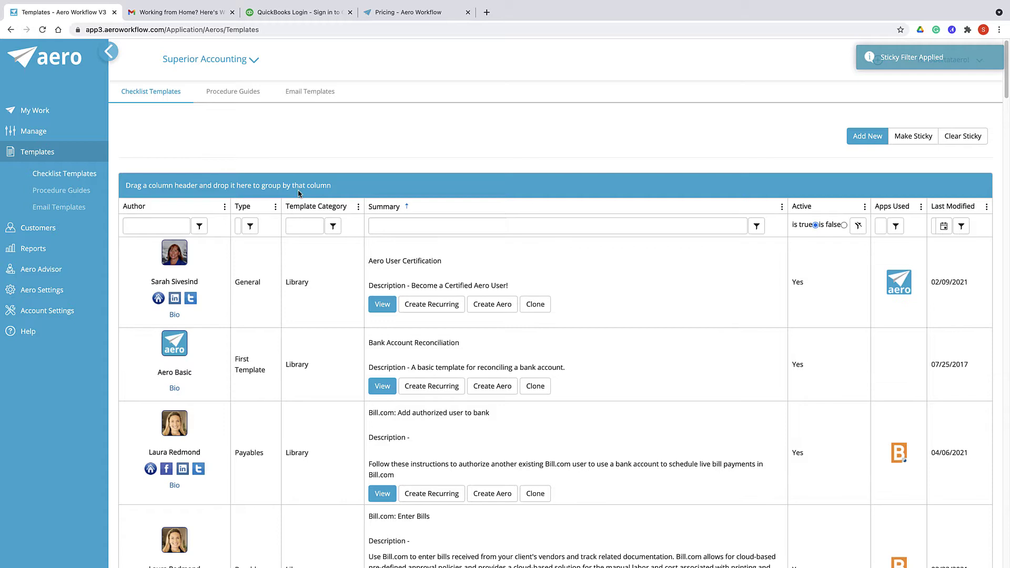
Step: Create an Aero from the first library template and show its Create Related options
{"action": "left_click", "coordinate": [376, 225]}
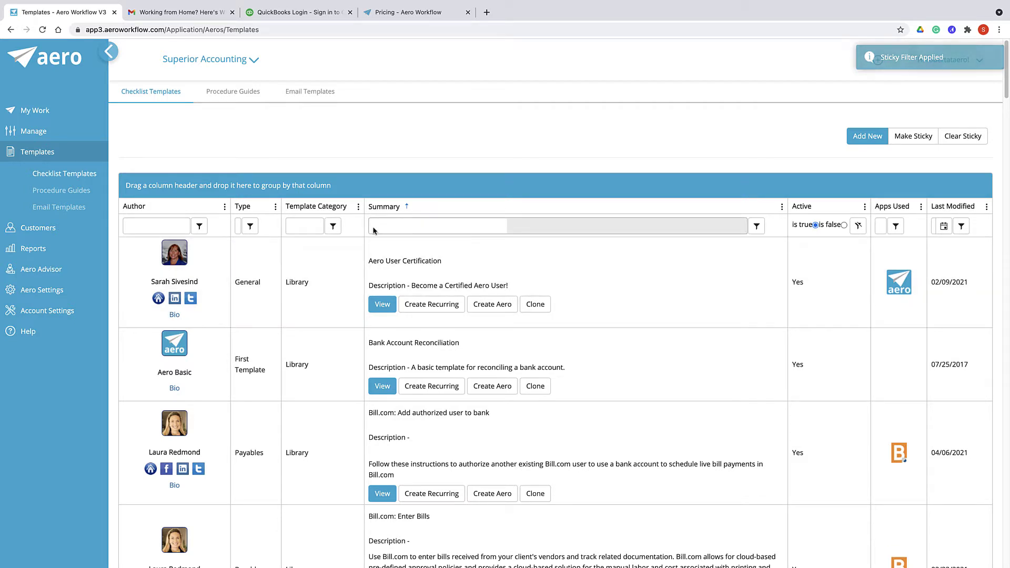
{"action": "left_click", "coordinate": [492, 304]}
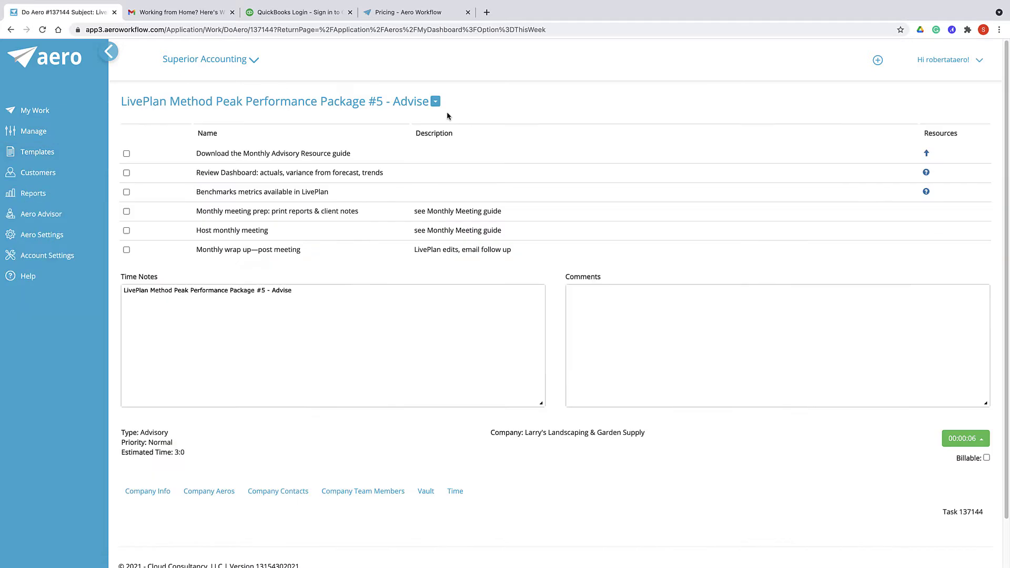
{"action": "left_click", "coordinate": [436, 102]}
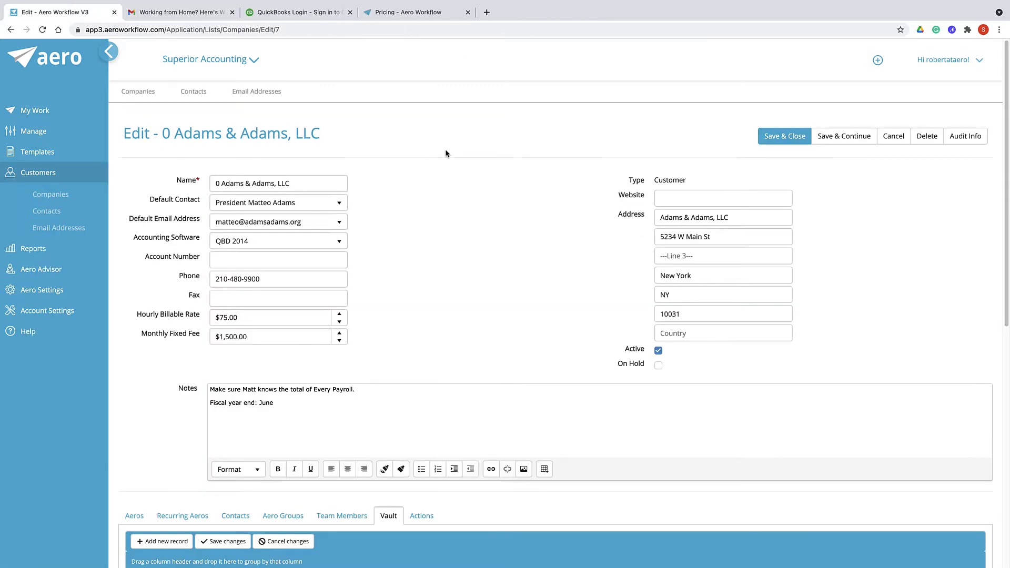
{"action": "scroll", "coordinate": [441, 163], "scroll_direction": "down", "scroll_amount": 3}
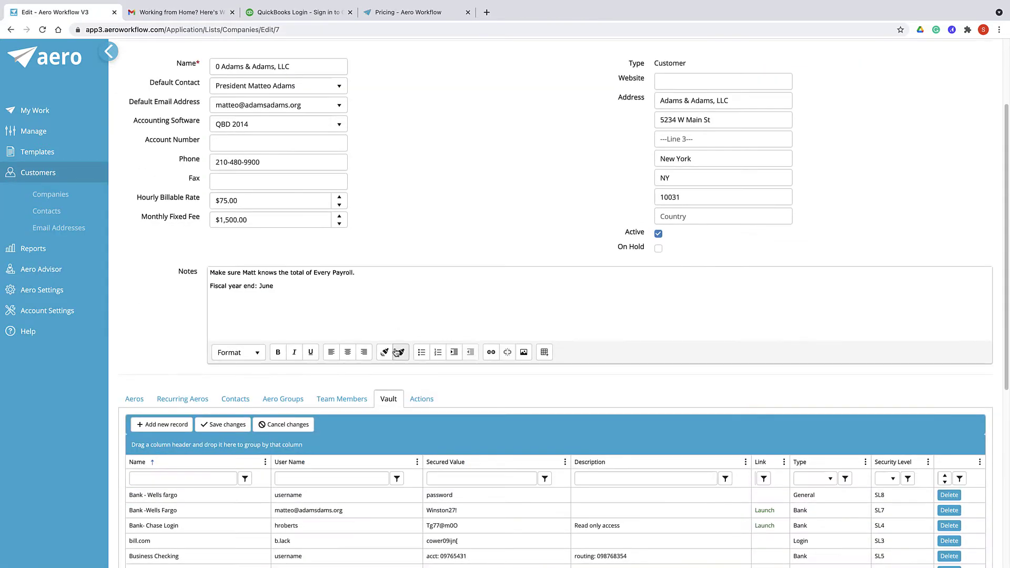
Step: Start a new task from the Actions tab of the 0 Adams & Adams, LLC record
{"action": "left_click", "coordinate": [416, 401]}
{"action": "scroll", "coordinate": [416, 400], "scroll_direction": "down", "scroll_amount": 5}
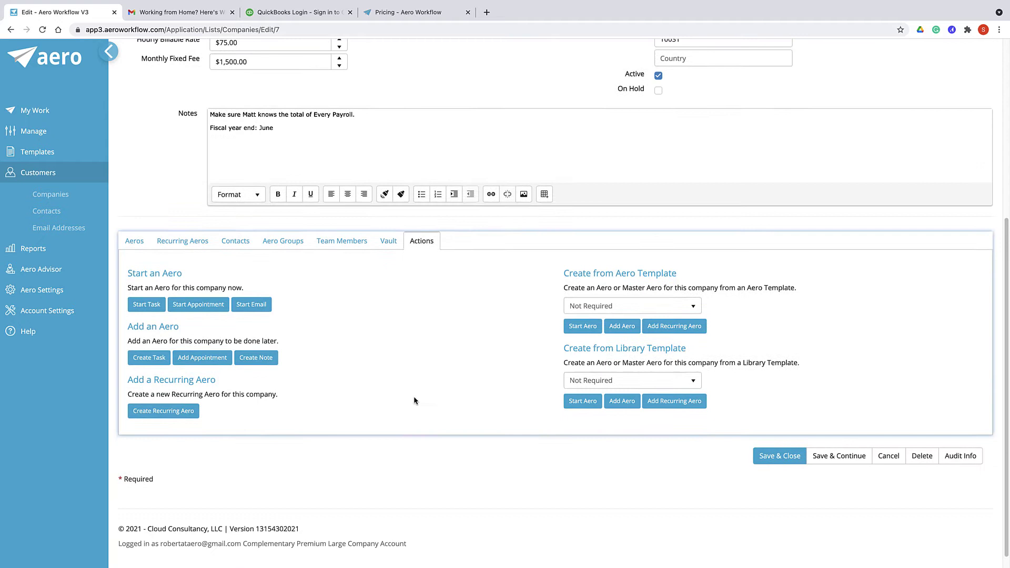
{"action": "left_click", "coordinate": [150, 358]}
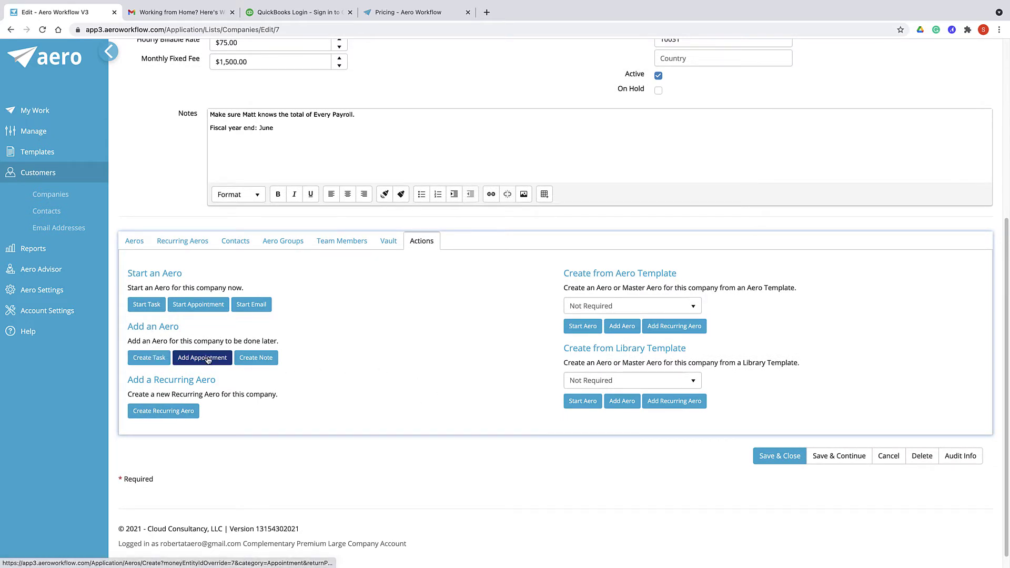
Step: Give the new Adams & Adams task due date 5/14/2021 and subject 'Initial Meeting'
{"action": "left_click", "coordinate": [149, 357]}
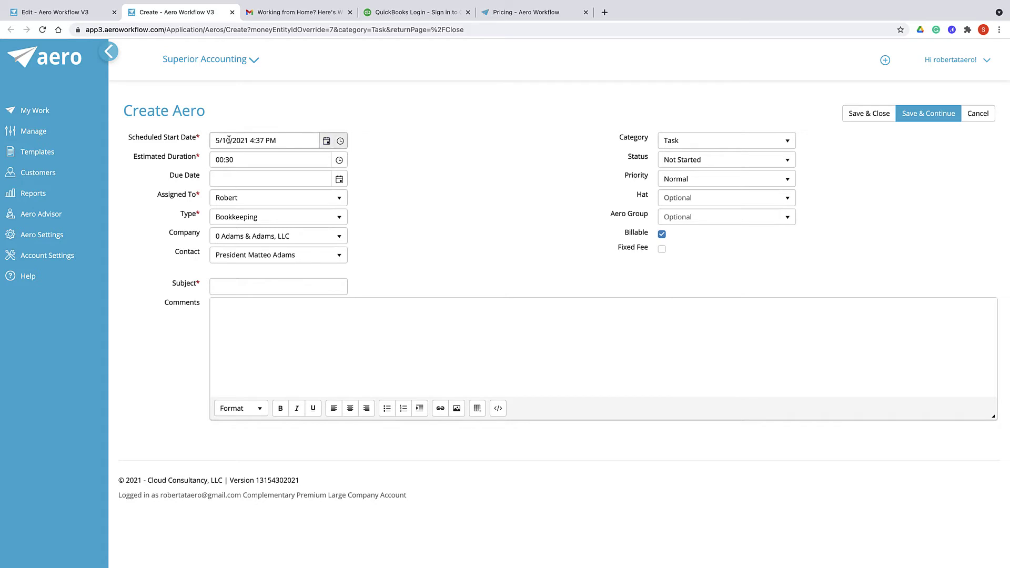
{"action": "left_click", "coordinate": [339, 179]}
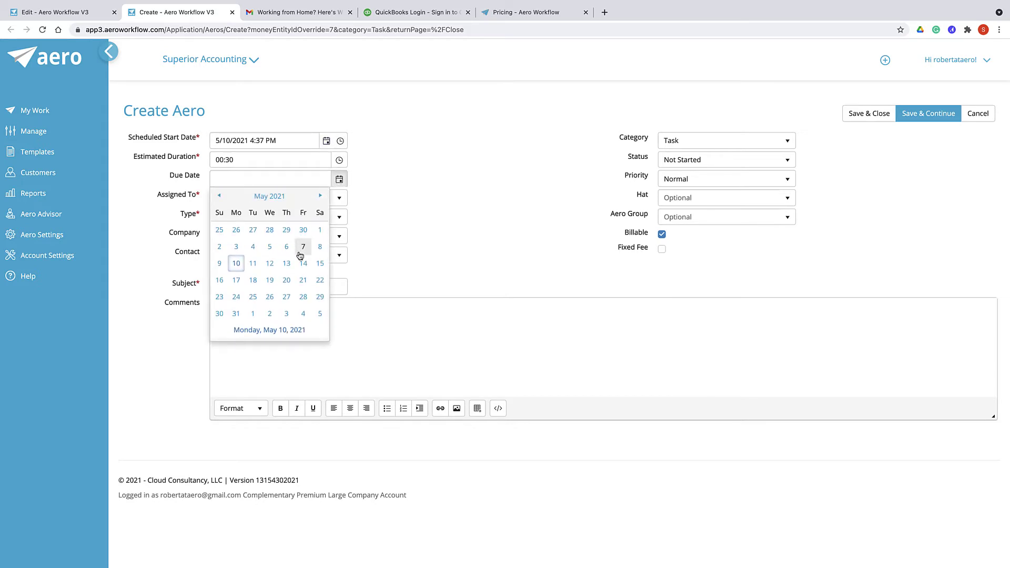
{"action": "left_click", "coordinate": [302, 261]}
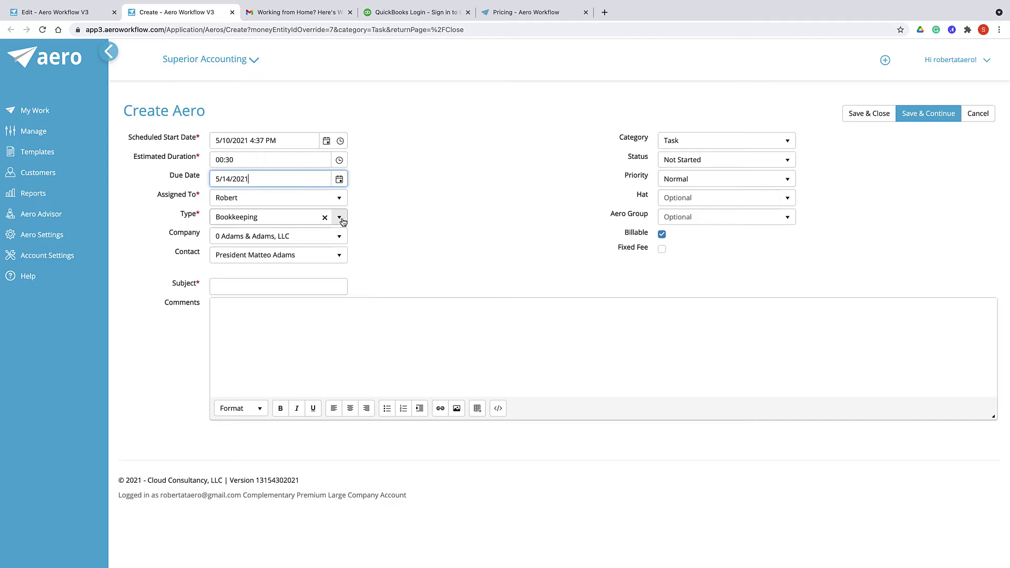
{"action": "left_click", "coordinate": [261, 285]}
{"action": "type", "text": "Initial Meeting"}
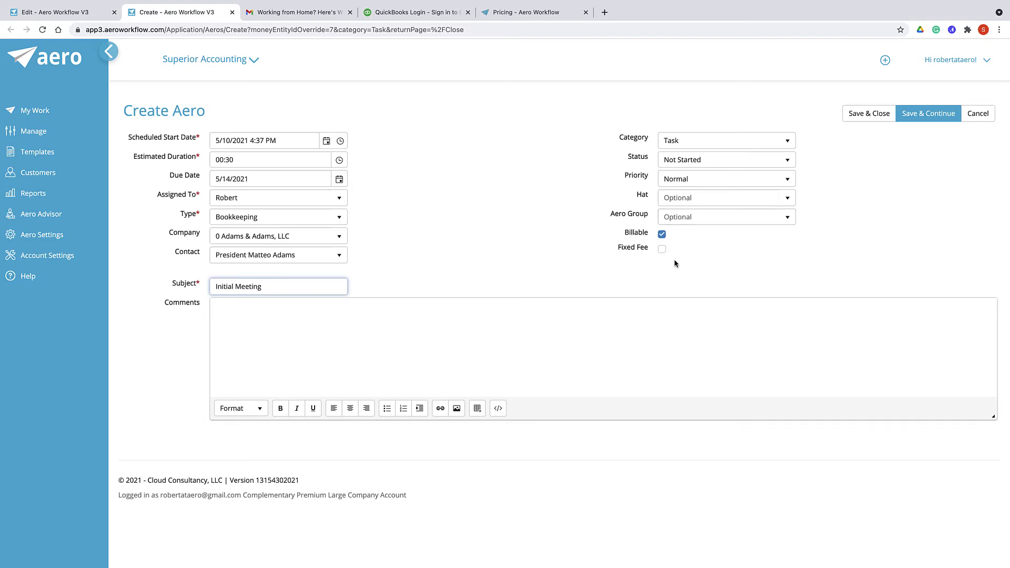
{"action": "left_click", "coordinate": [484, 342]}
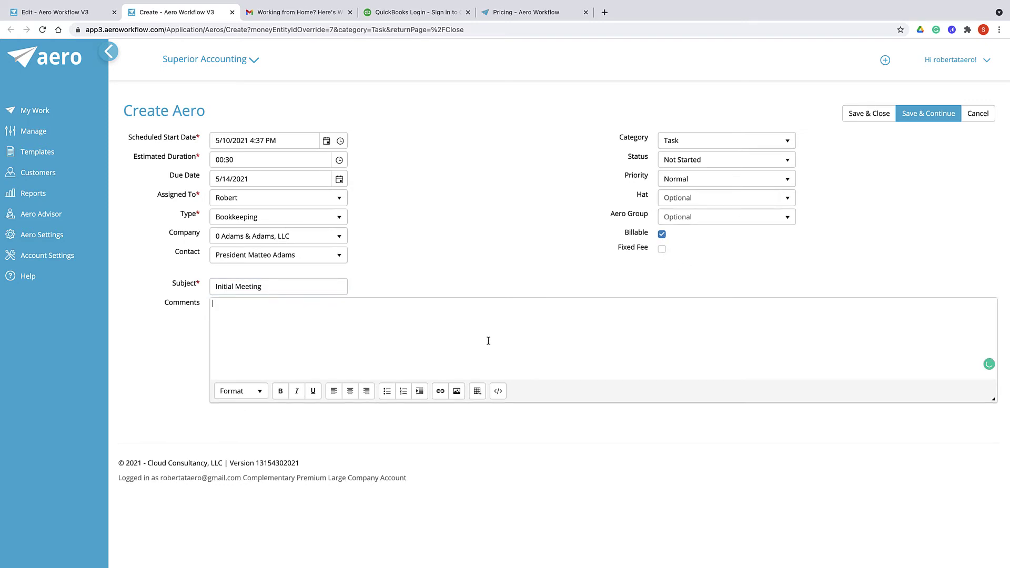
Step: Save the task, then add checklist steps 'Invoicing process' and 'Collection, deposit process' with descriptions
{"action": "left_click", "coordinate": [928, 112]}
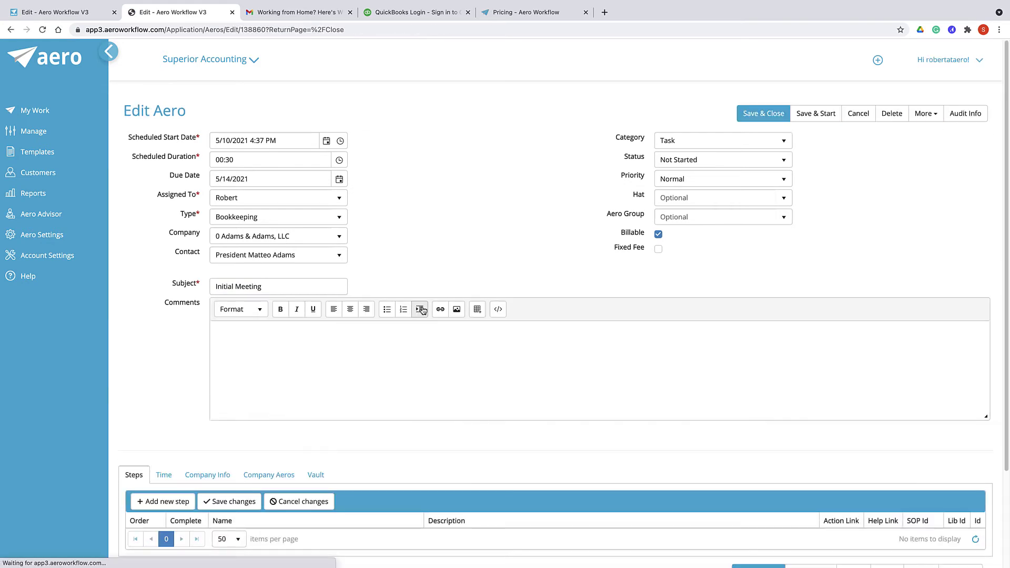
{"action": "scroll", "coordinate": [423, 312], "scroll_direction": "down", "scroll_amount": 3}
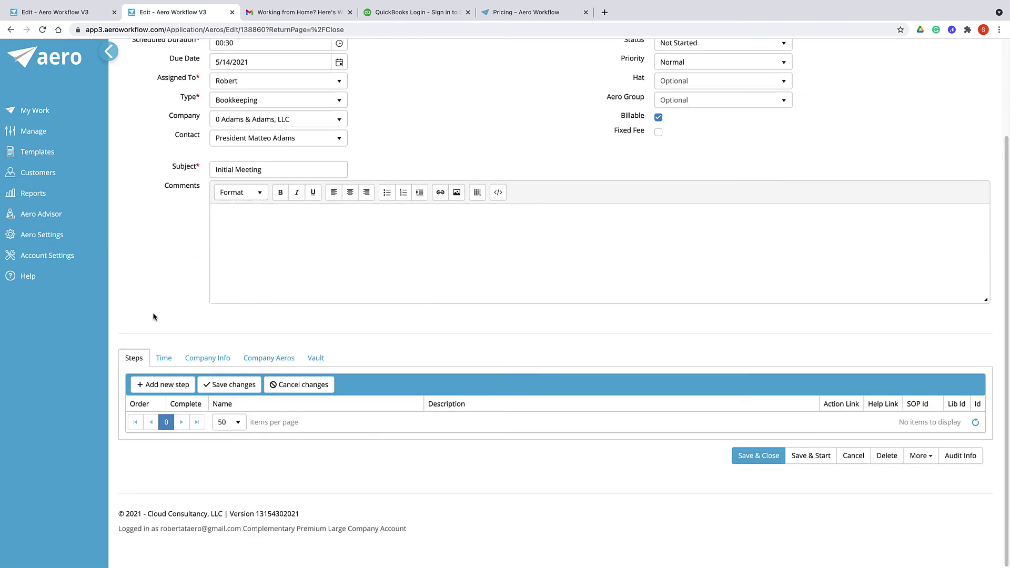
{"action": "left_click", "coordinate": [162, 384]}
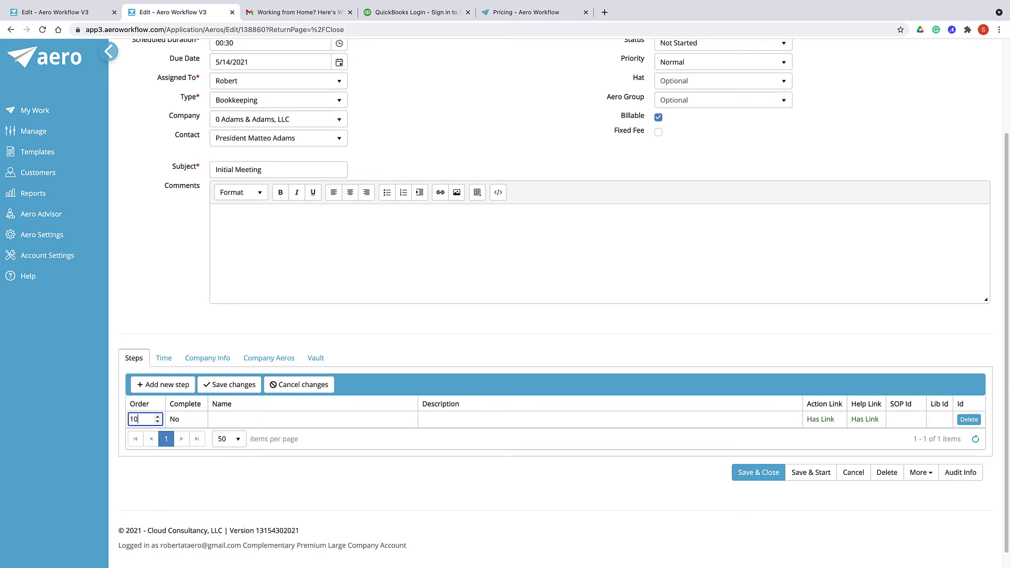
{"action": "key", "text": "Tab"}
{"action": "type", "text": "Invoicing process"}
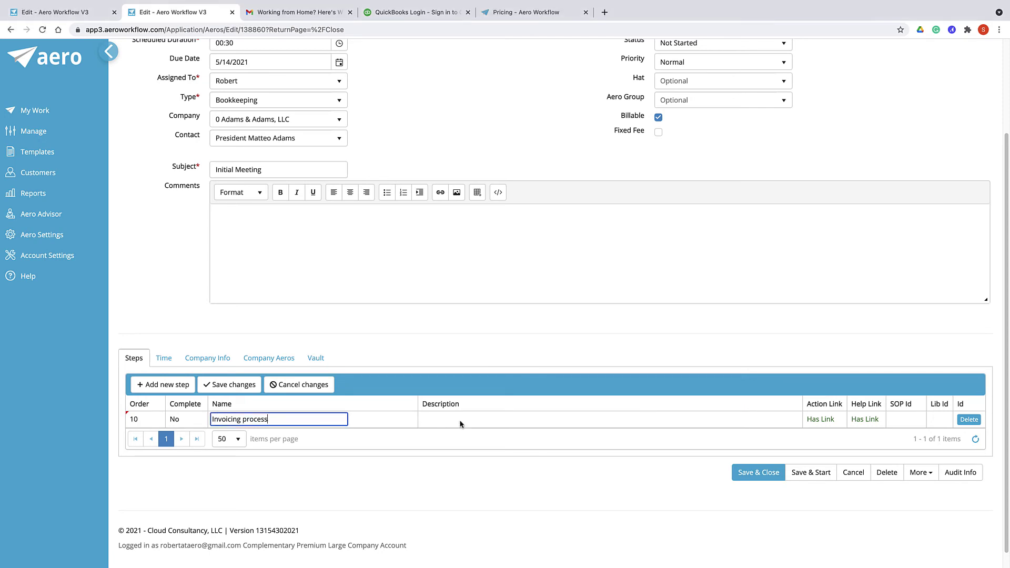
{"action": "left_click", "coordinate": [442, 419]}
{"action": "type", "text": "Who does it?  When?  How are they sent to the client?"}
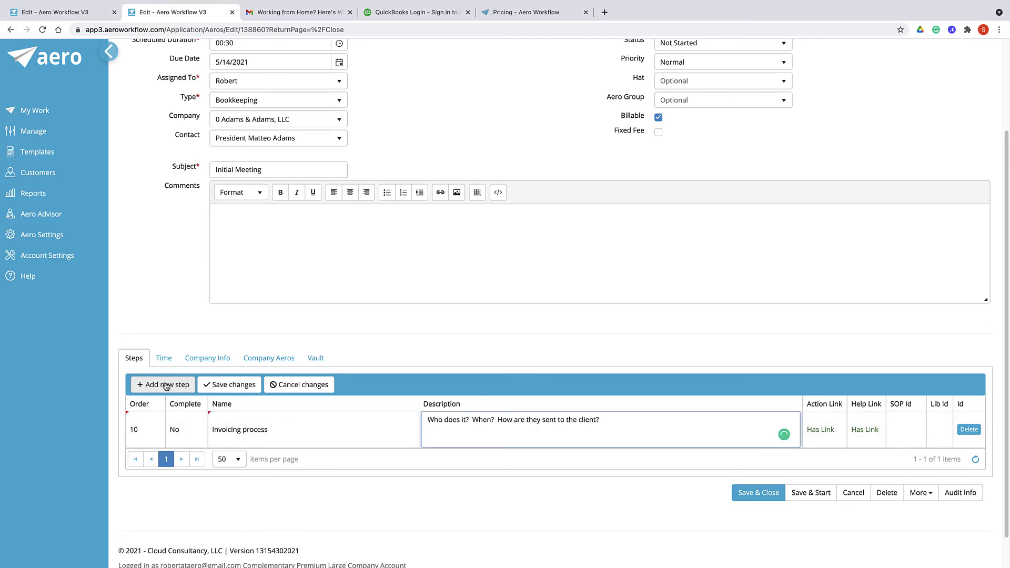
{"action": "left_click", "coordinate": [163, 384]}
{"action": "type", "text": "Collection, deposit process"}
{"action": "left_click", "coordinate": [450, 419]}
{"action": "type", "text": "Merchant processor?"}
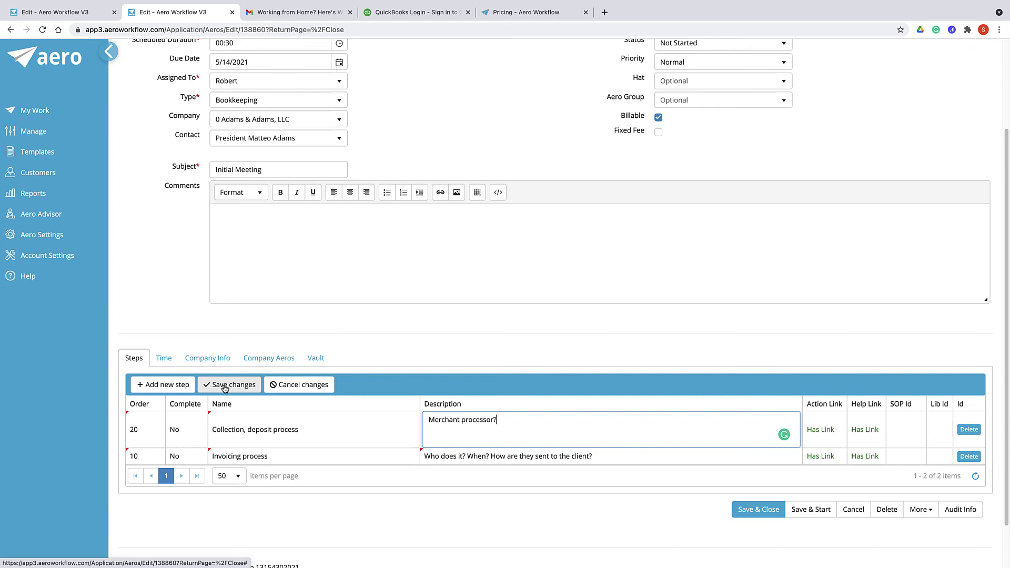
Step: Save the two checklist steps, then save and close the Initial Meeting task
{"action": "left_click", "coordinate": [234, 387]}
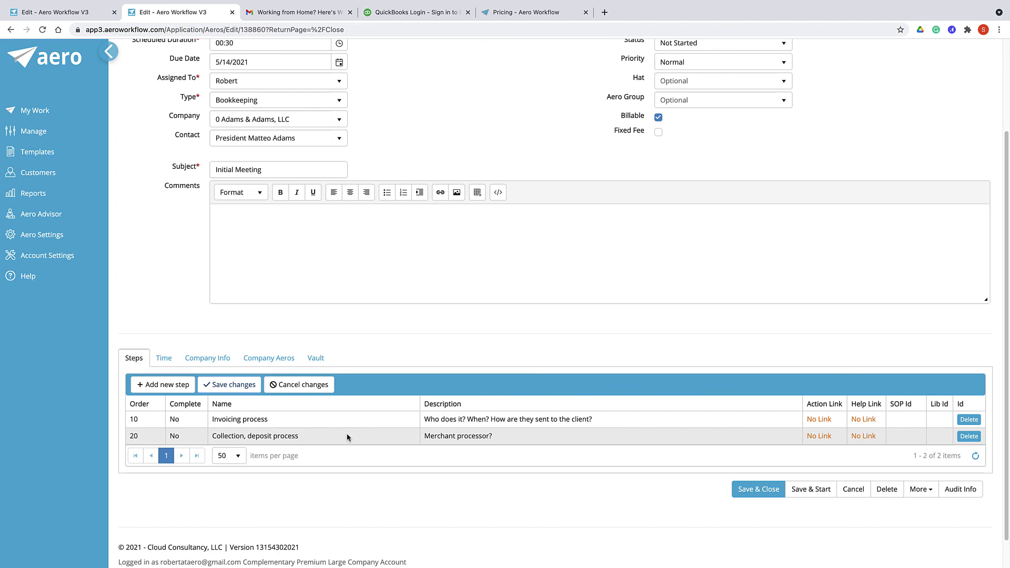
{"action": "left_click", "coordinate": [759, 489]}
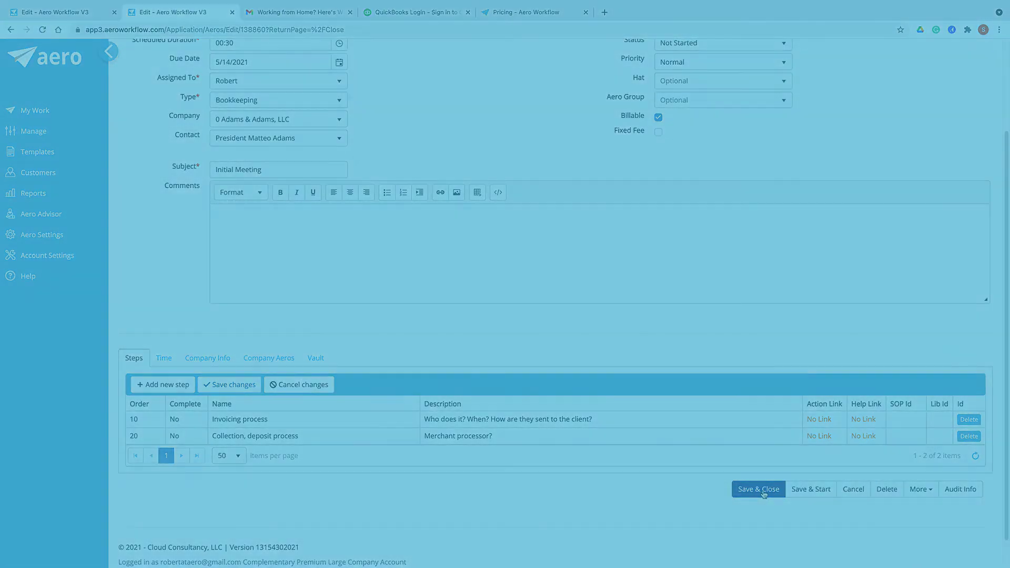